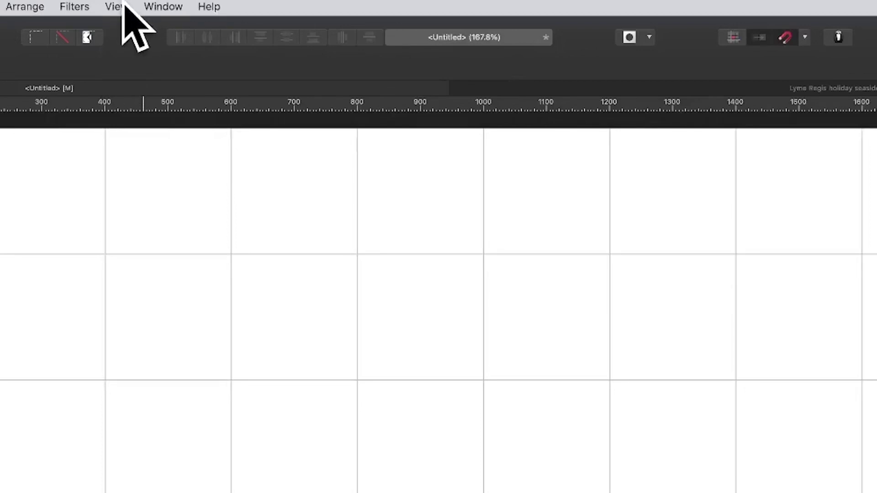
- Look over the snapping settings and view options, leaving them unchanged
left_click(120, 6)
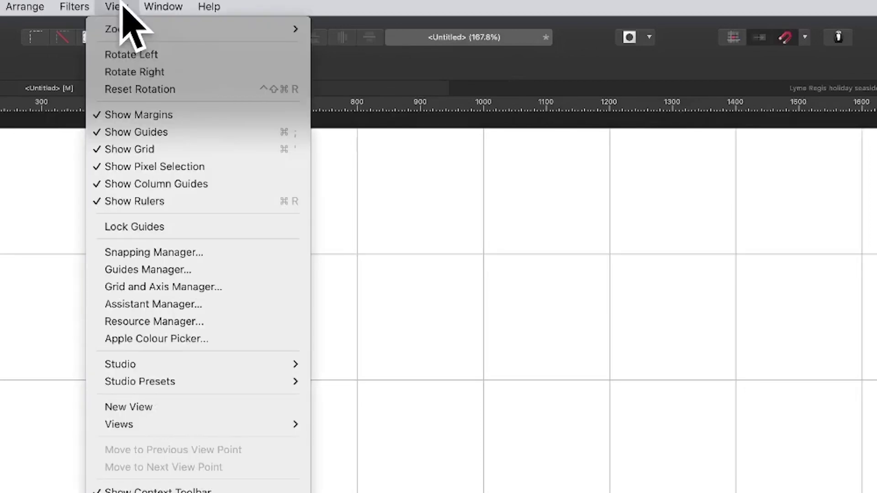
left_click(158, 253)
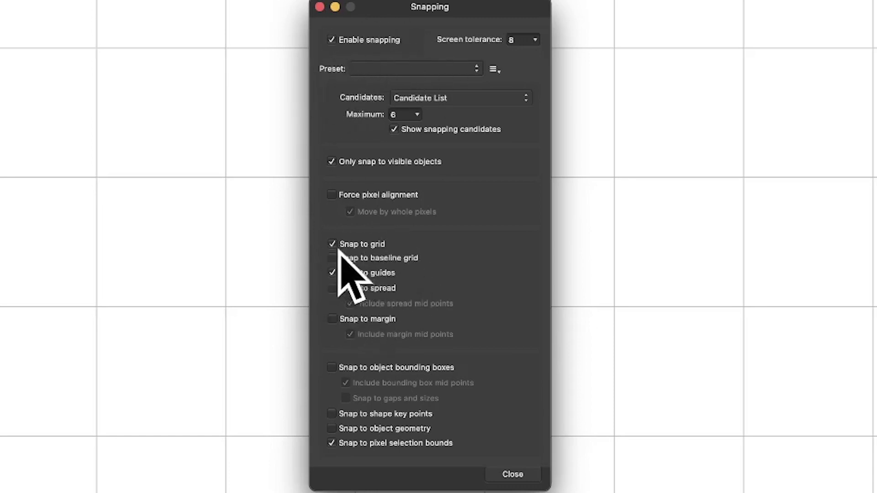
left_click(516, 474)
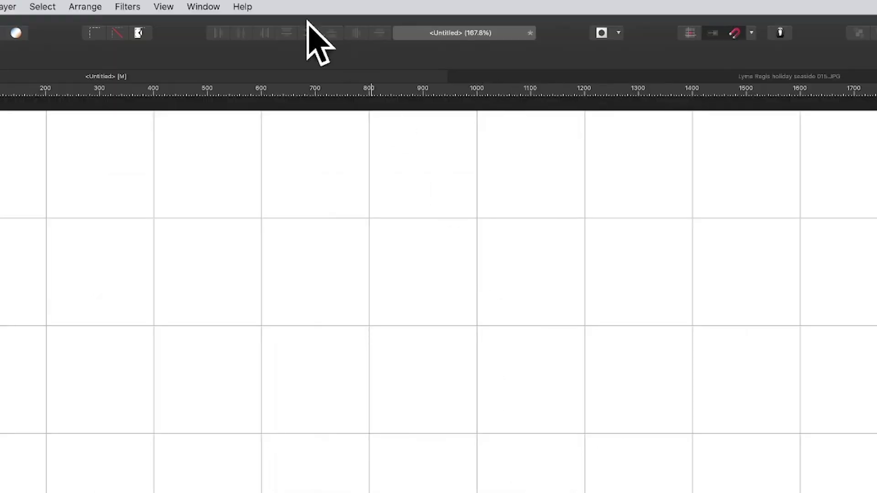
left_click(163, 6)
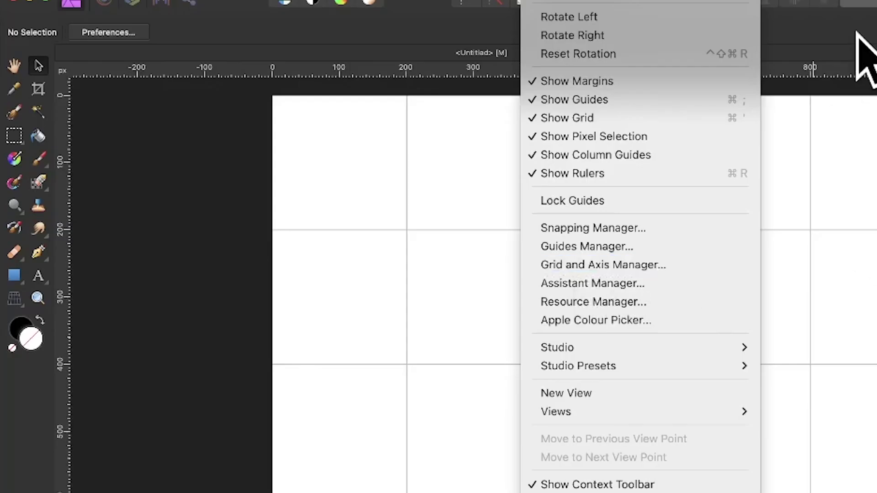
key("Escape")
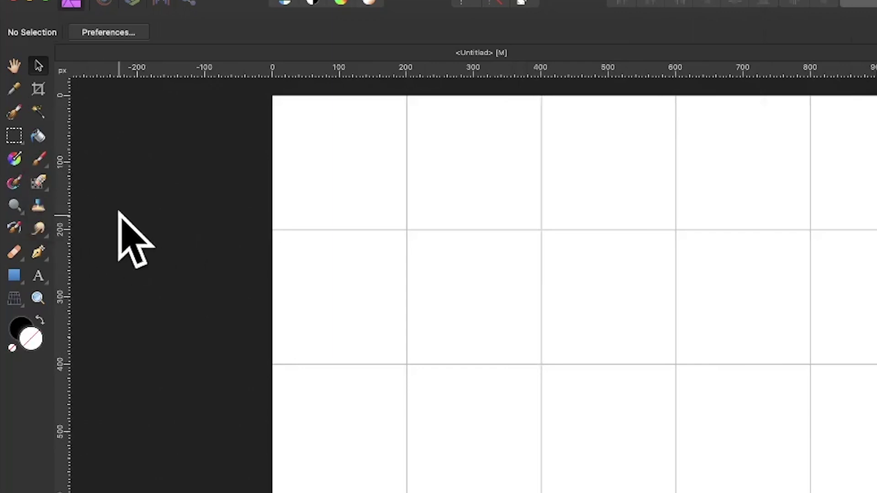
- Choose the Pen tool with fill set to none and confirm a 42 pt black stroke
left_click(40, 252)
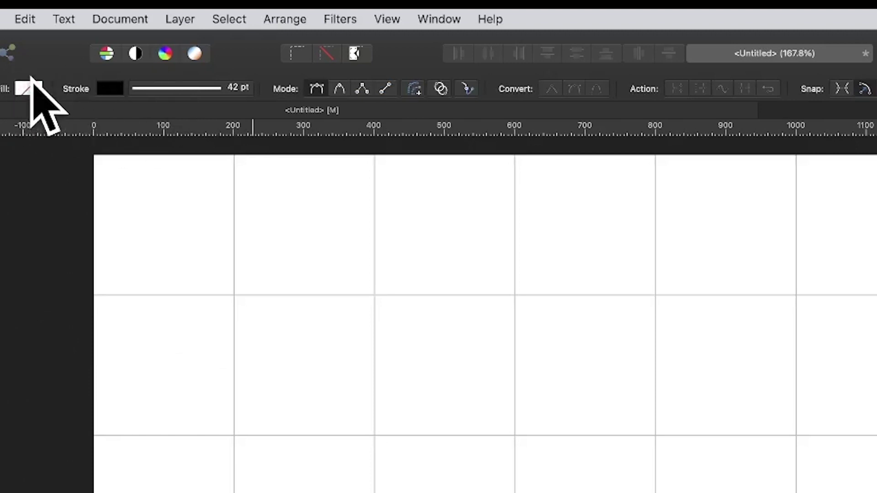
left_click(29, 88)
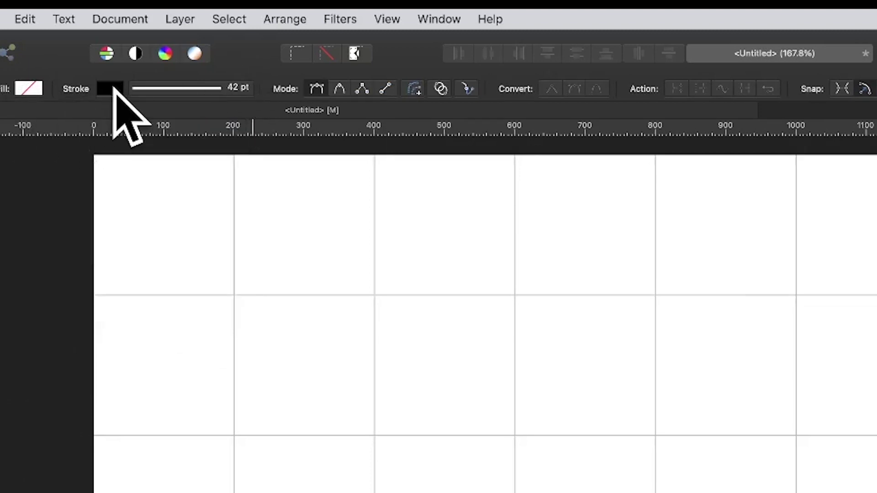
left_click(173, 89)
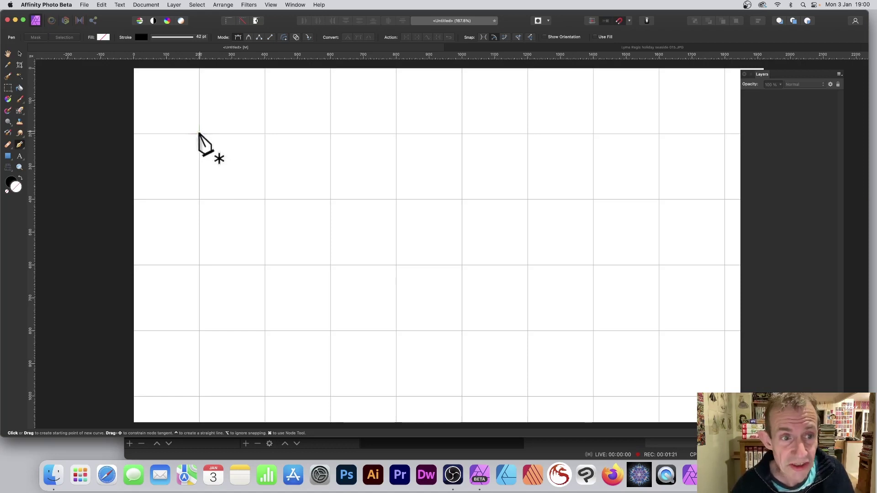
- Draw a six-square horizontal line on the top gridline, redoing an overly long first attempt
left_click(199, 133)
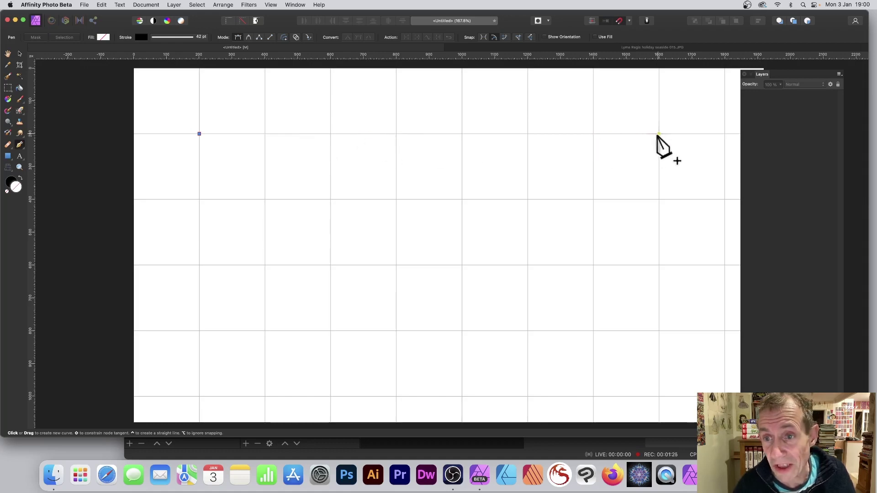
scroll(660, 137, "down", 1)
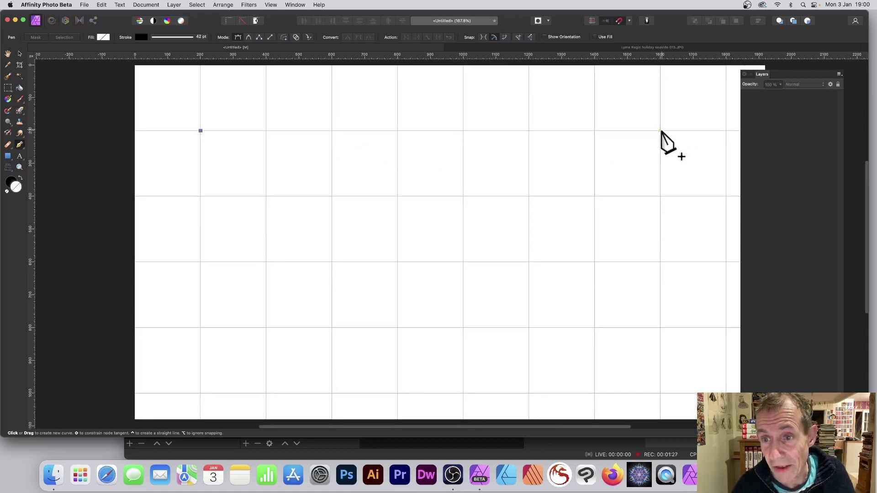
left_click(661, 132)
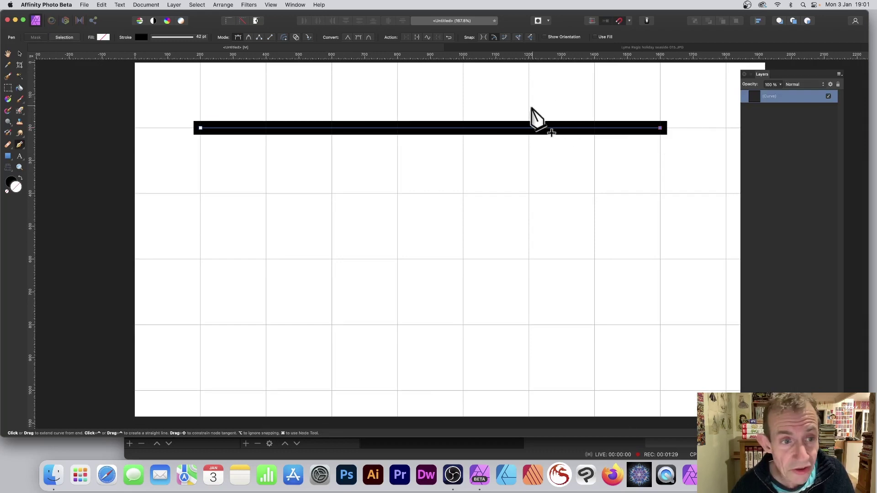
key("super+z")
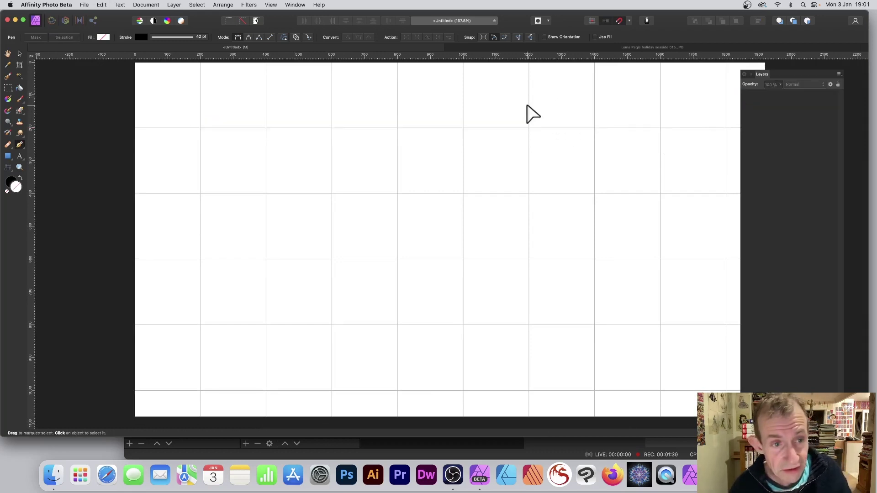
left_click(200, 128)
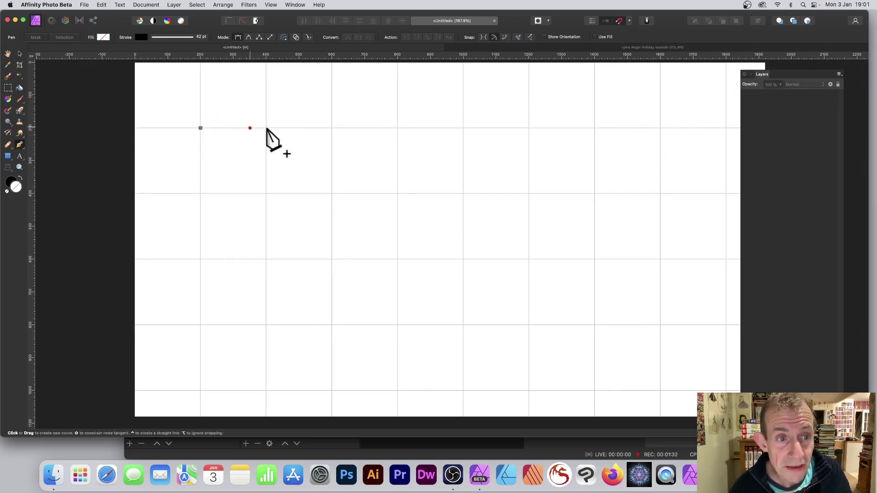
left_click(594, 128)
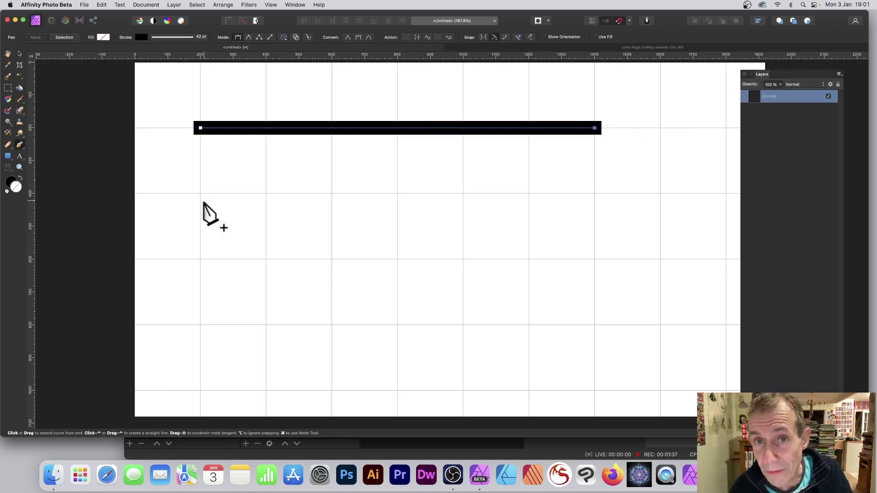
key("Escape")
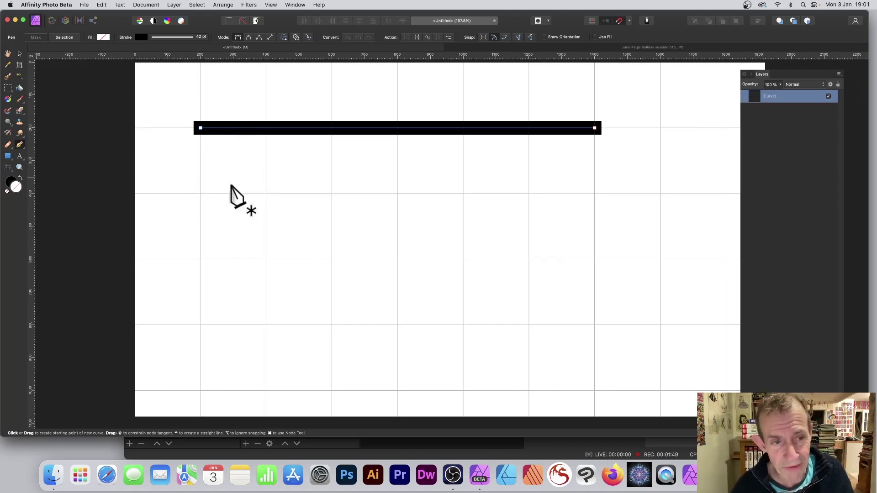
- Draw three more six-square horizontal lines on the next gridlines down, undoing a stray diagonal extension
left_click(200, 194)
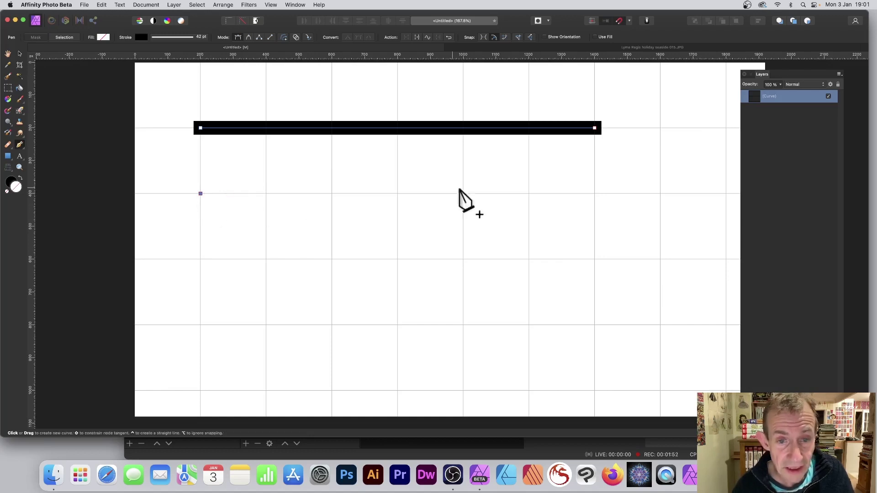
left_click(594, 194)
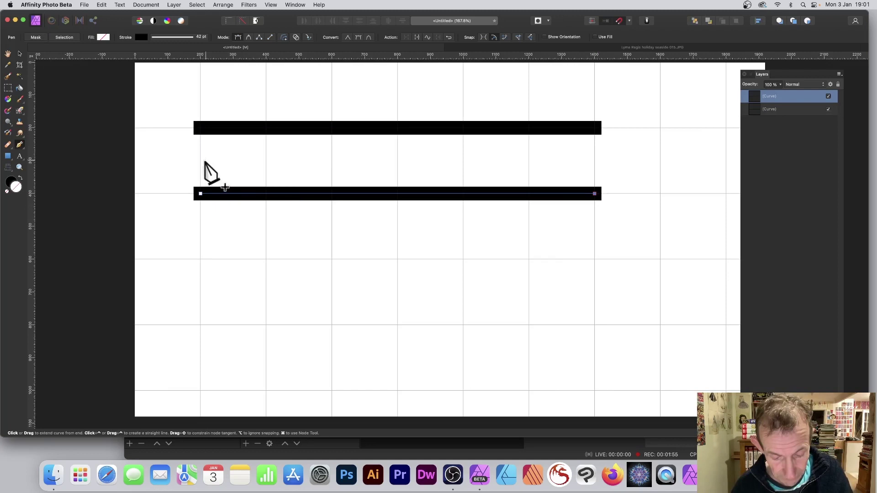
key("Escape")
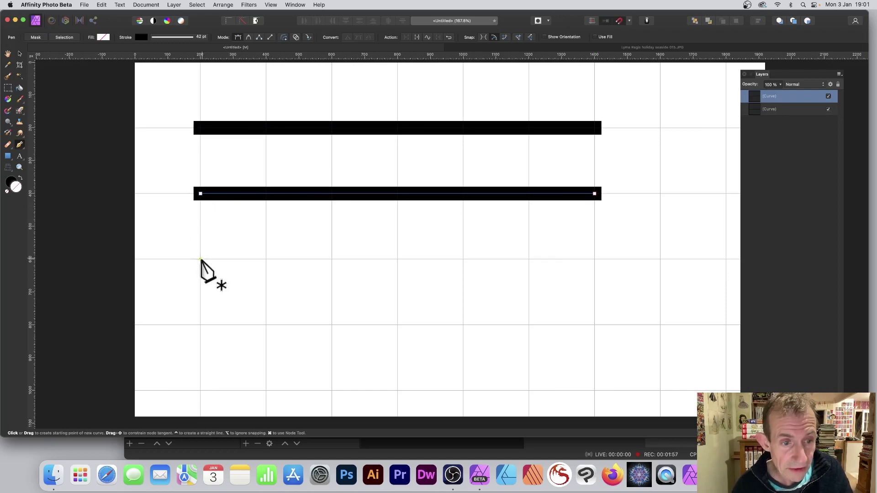
left_click(200, 259)
left_click(595, 260)
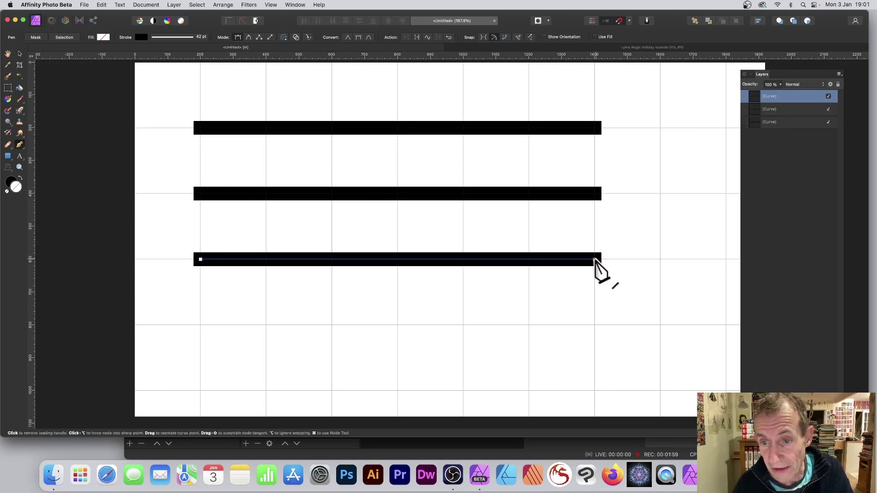
key("Escape")
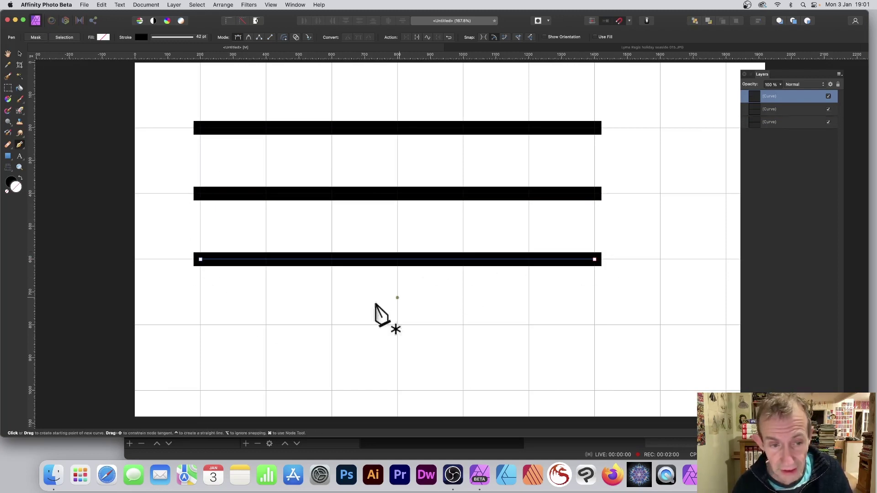
left_click(200, 325)
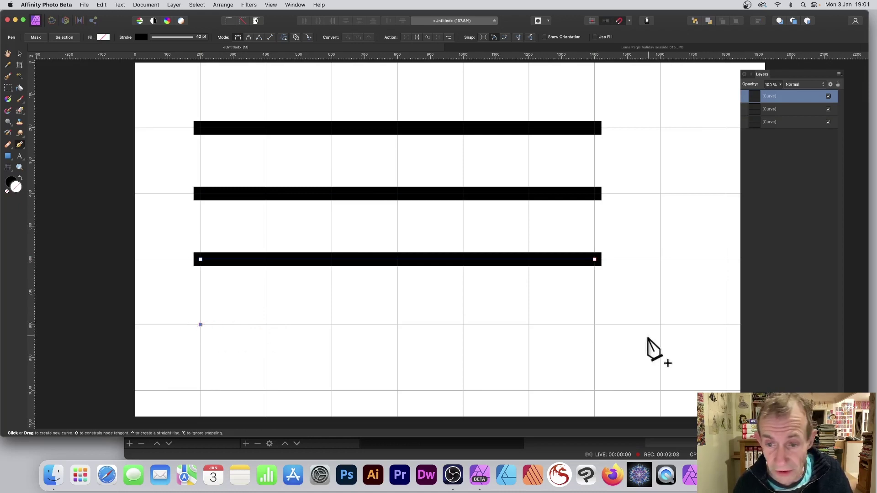
left_click(595, 324)
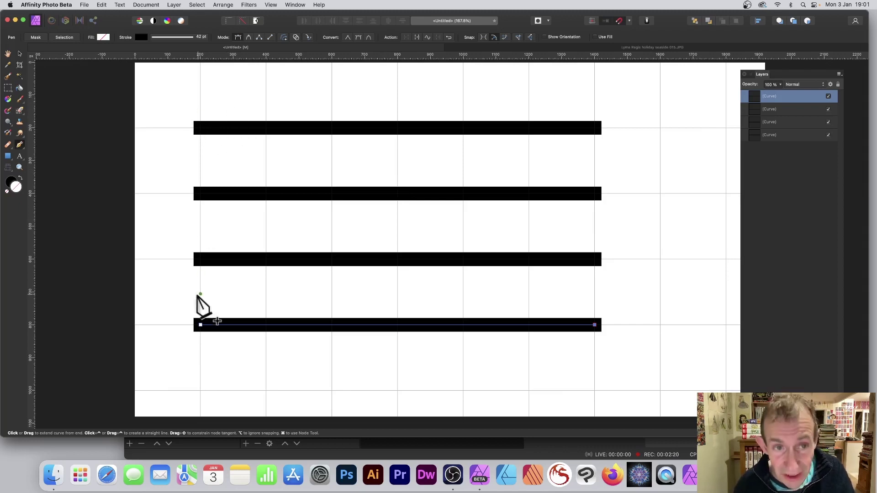
left_click(200, 128)
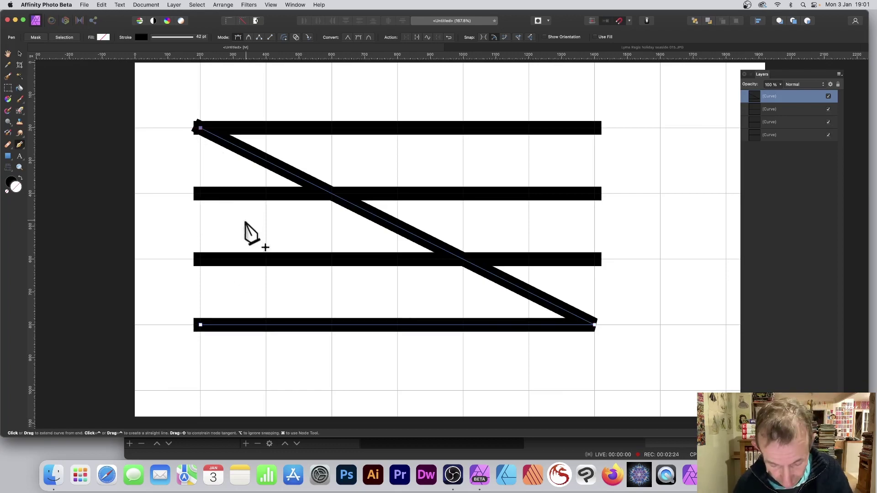
key("super+z")
key("Escape")
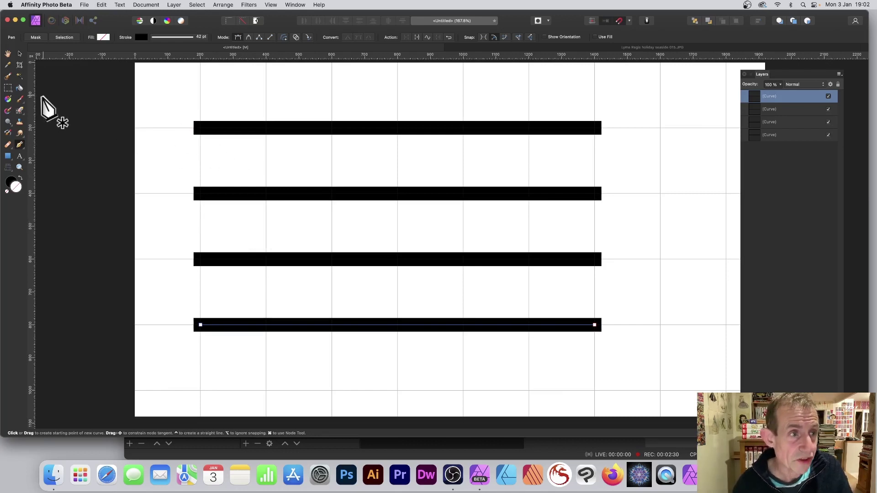
- Deselect the bottom line, then draw the first three vertical lines from top to bottom gridline
left_click(20, 53)
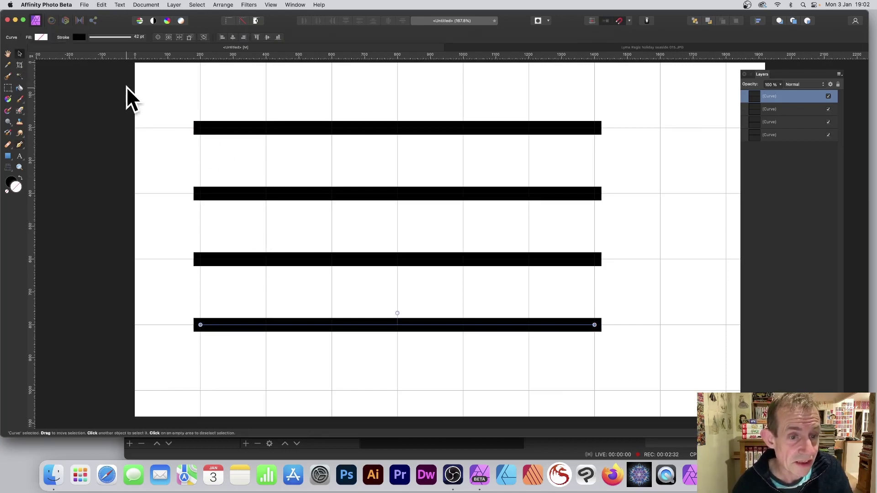
left_click(168, 102)
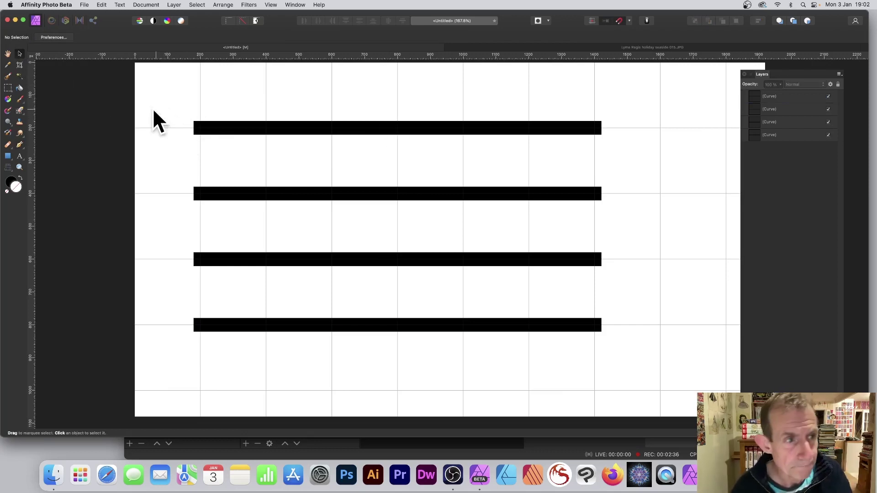
left_click(19, 144)
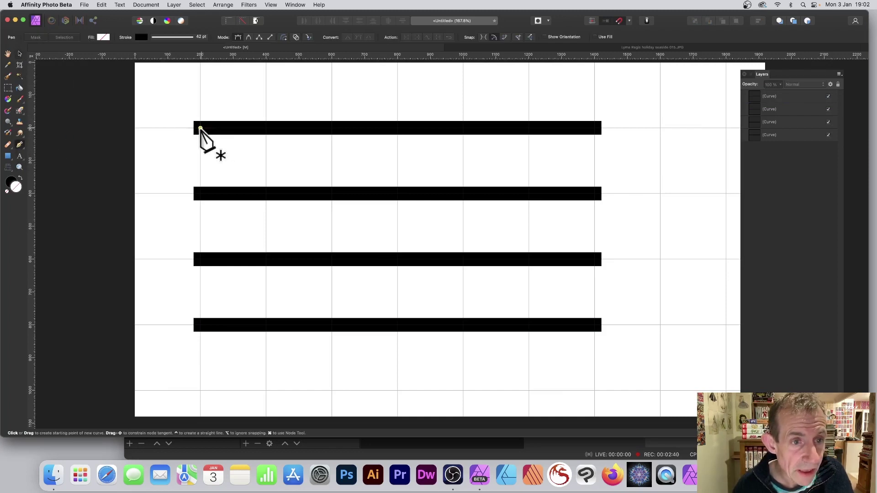
left_click(200, 128)
left_click(200, 325)
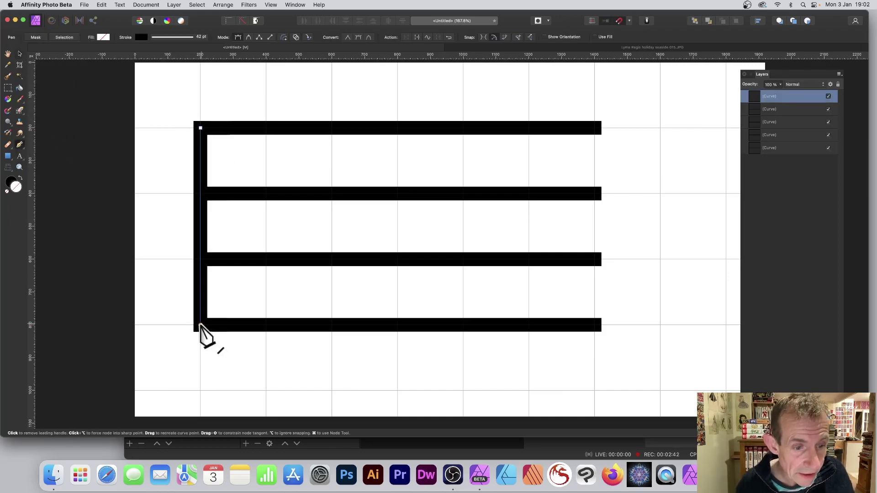
key("Escape")
left_click(266, 128)
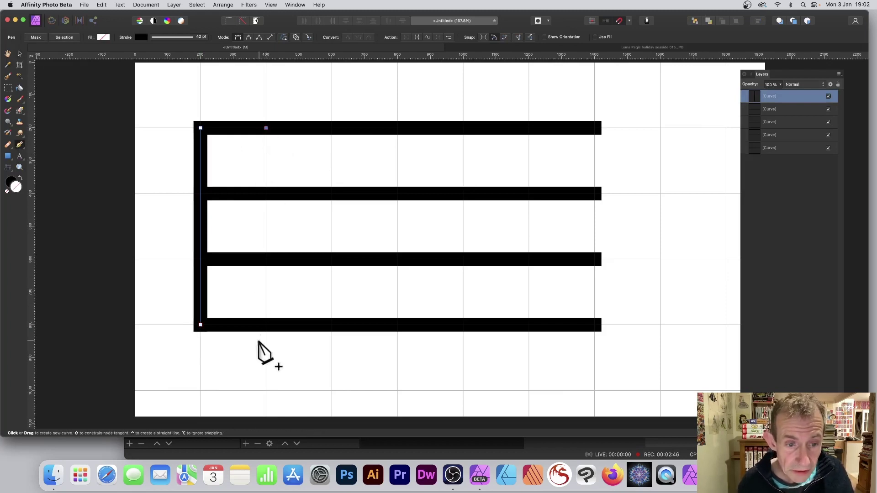
left_click(266, 325)
key("Escape")
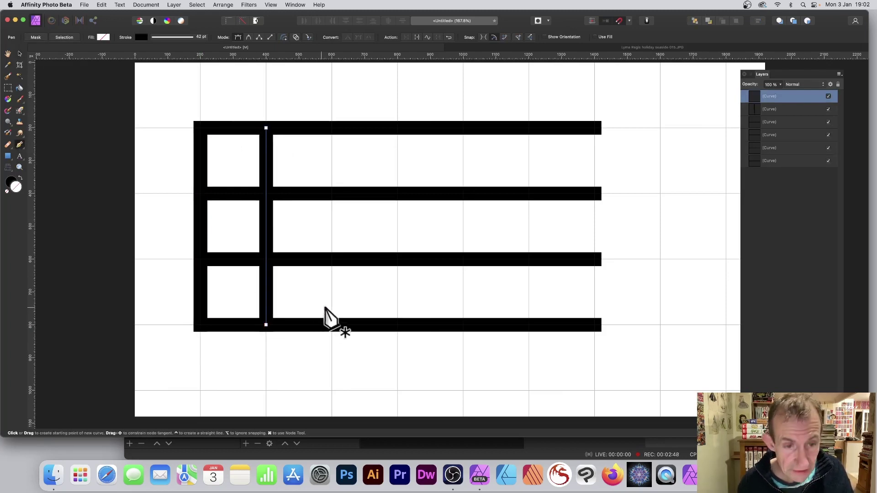
left_click(331, 128)
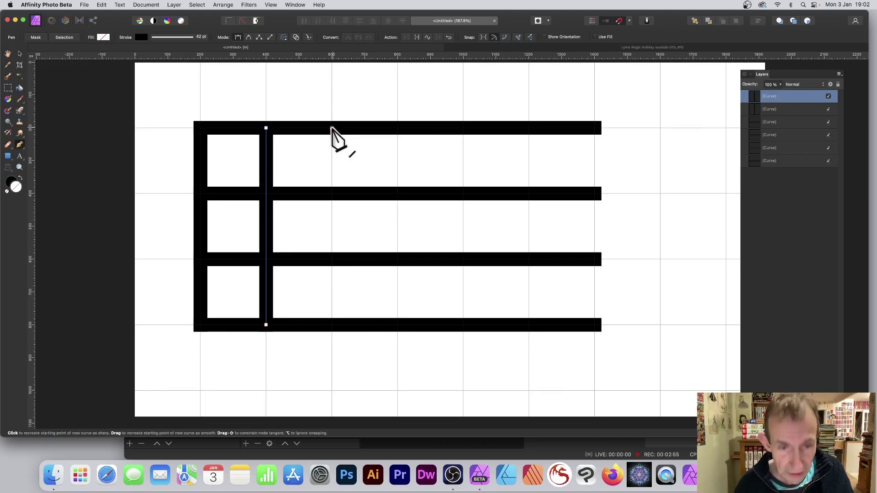
left_click(332, 325)
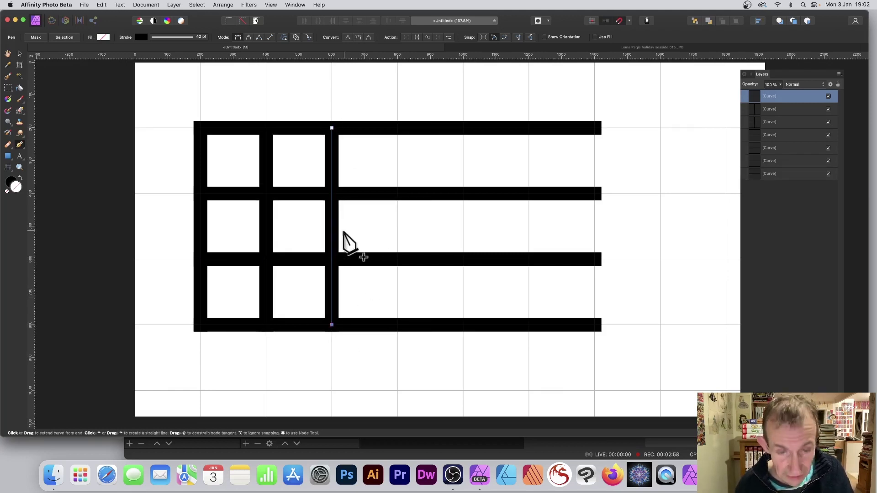
key("Escape")
- Draw the remaining four vertical lines, ending at the grid's right edge
left_click(398, 128)
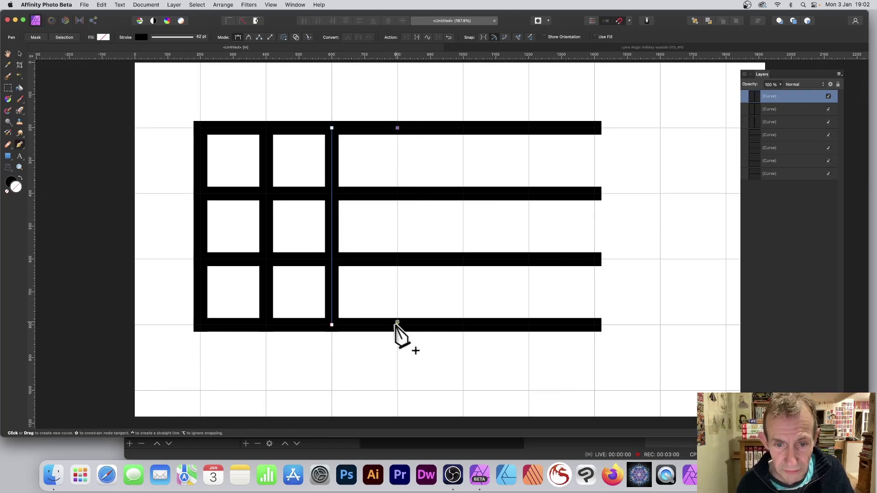
left_click(398, 326)
key("Escape")
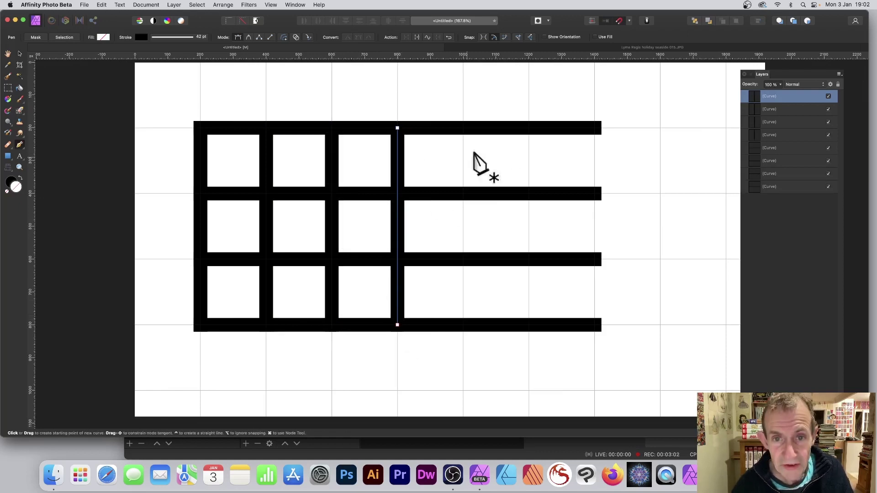
left_click(463, 128)
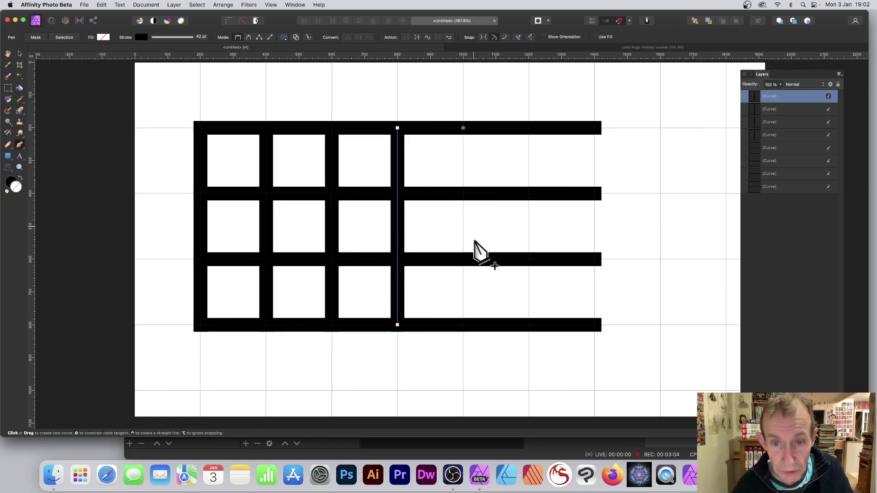
left_click(463, 325)
key("Escape")
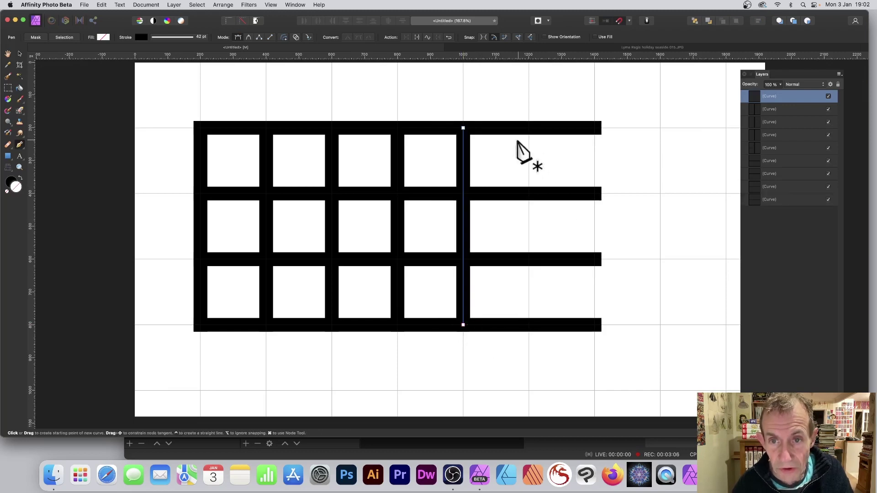
left_click(528, 128)
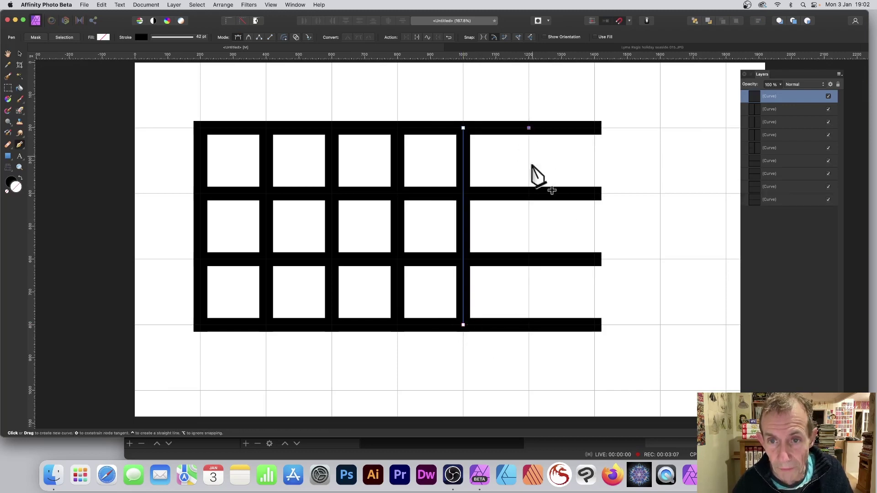
left_click(528, 325)
key("Escape")
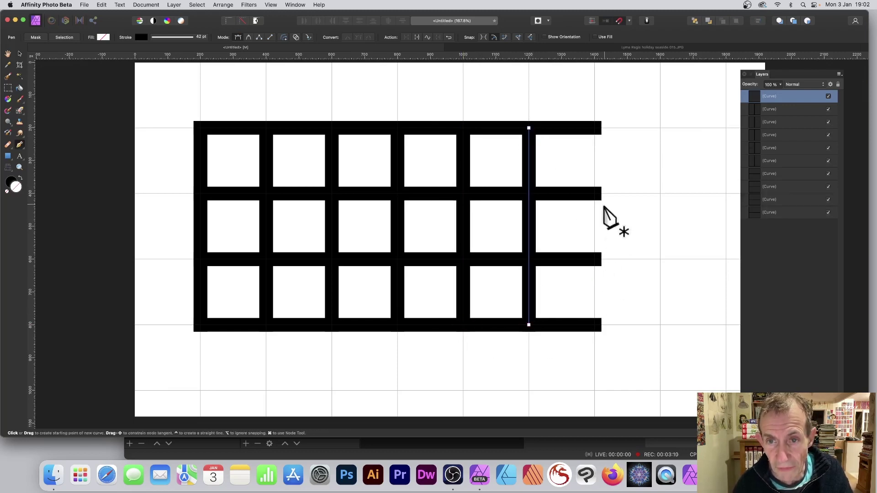
left_click(595, 128)
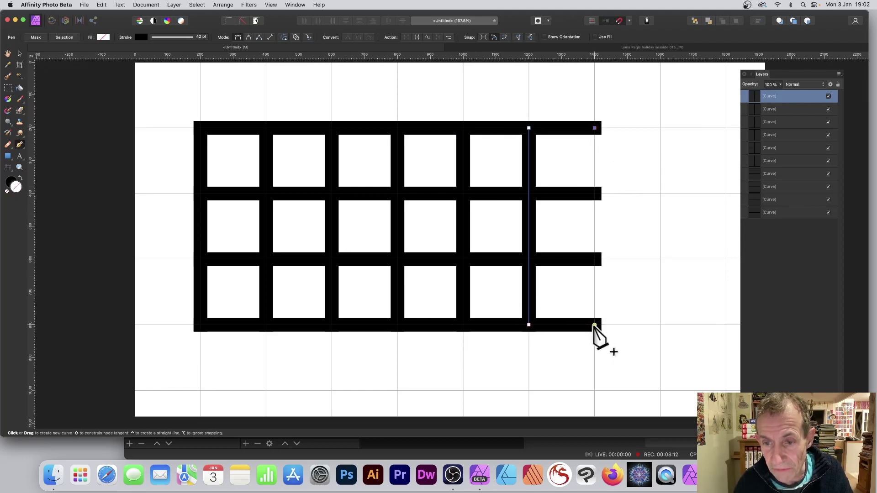
left_click(594, 325)
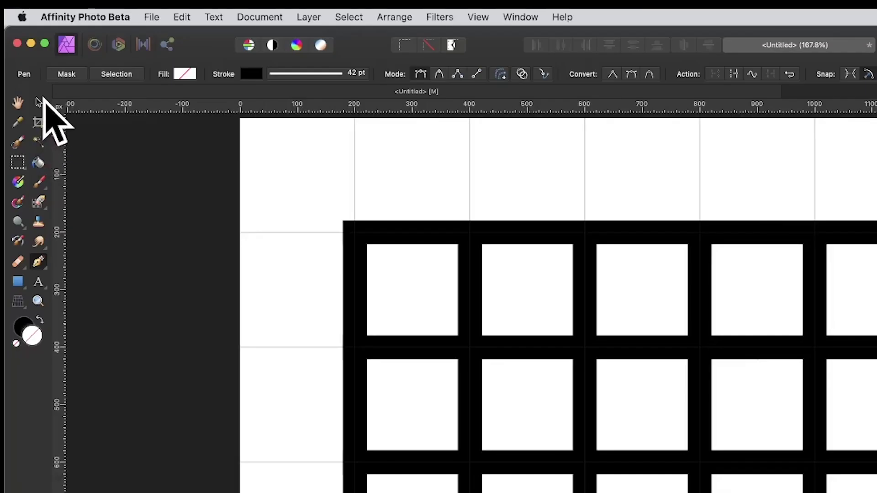
- Marquee-select all eleven lines and merge them via Layer > Geometry > Merge Curves
left_click(39, 102)
left_click_drag(311, 181, 876, 492)
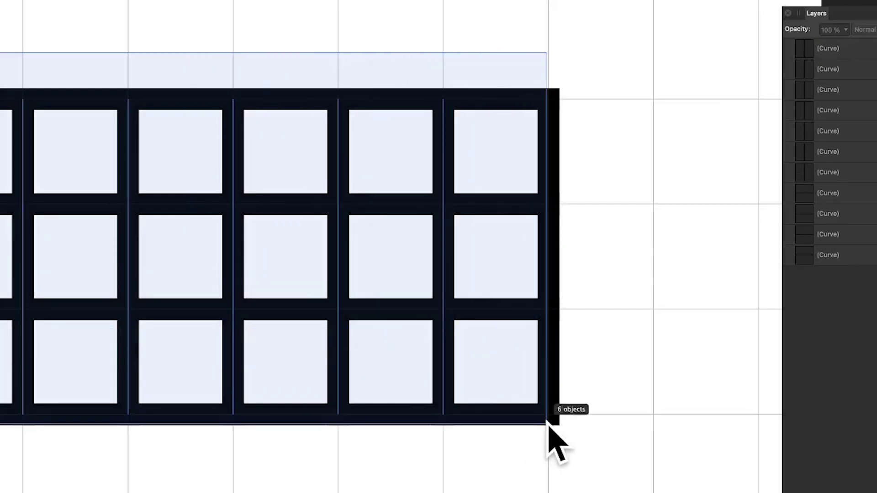
left_click_drag(549, 424, 621, 458)
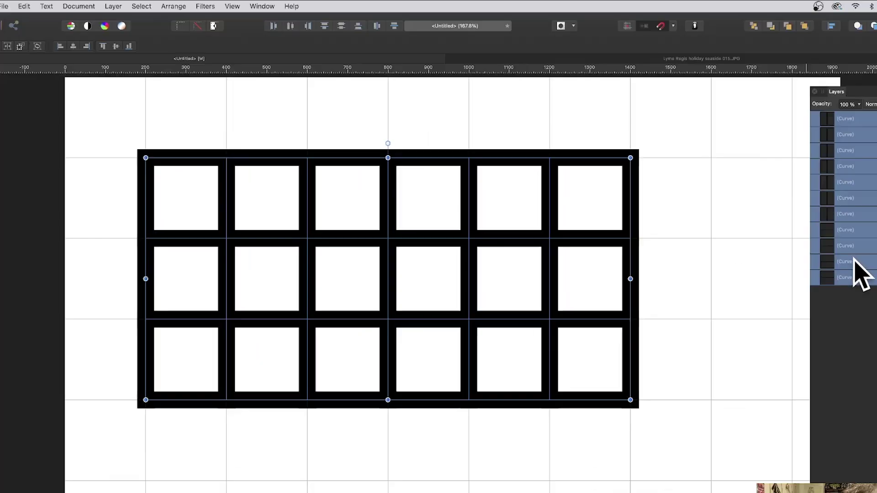
left_click(111, 7)
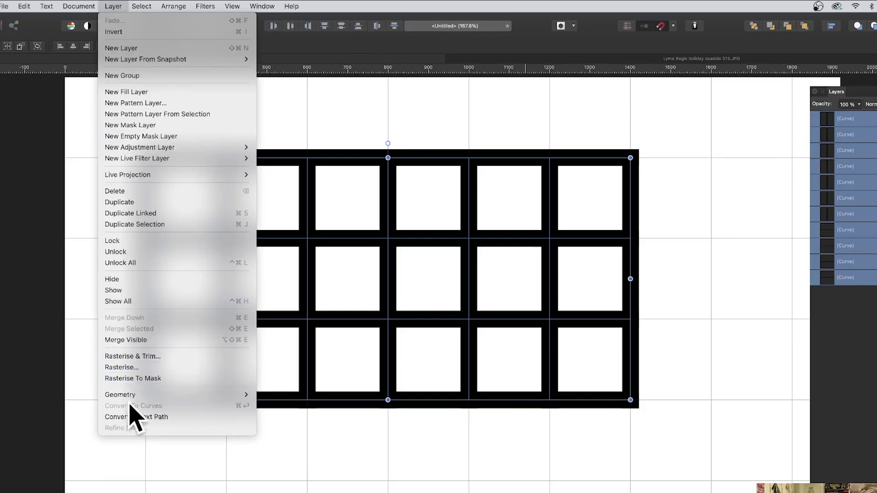
mouse_move(135, 396)
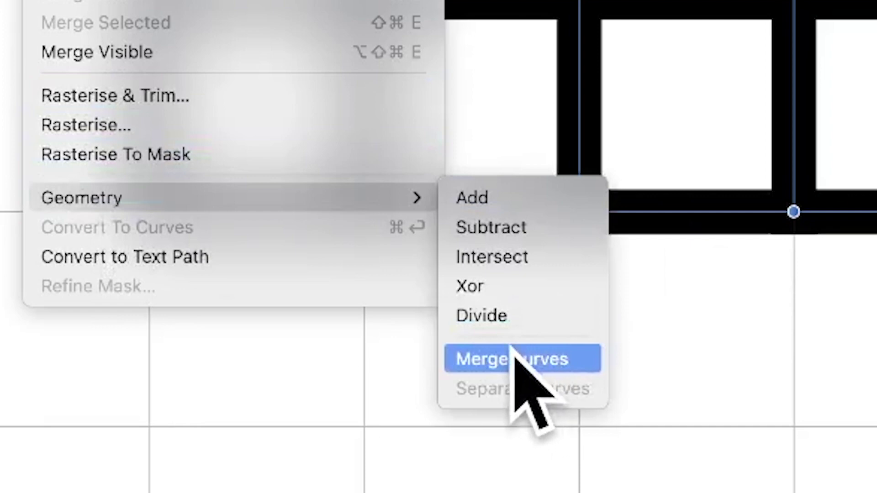
left_click(513, 357)
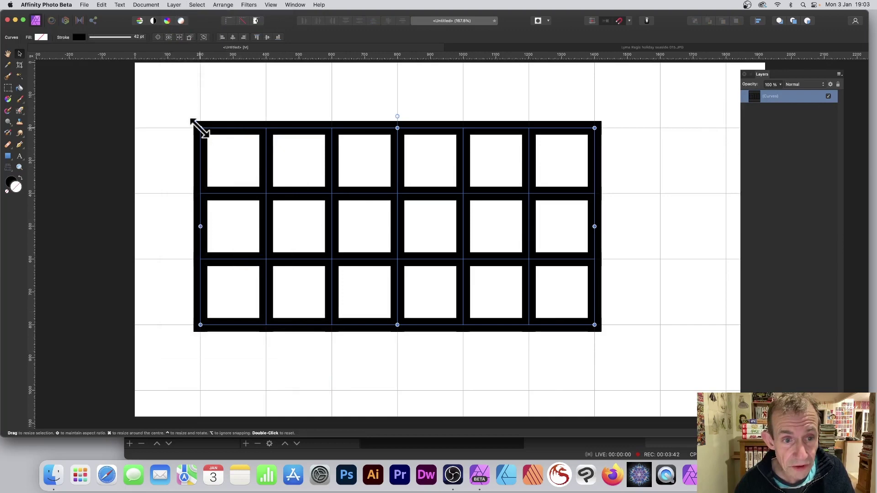
- Make the grid narrower and taller from its top-left handle, then rotate it about 35° clockwise
left_click_drag(200, 127, 266, 79)
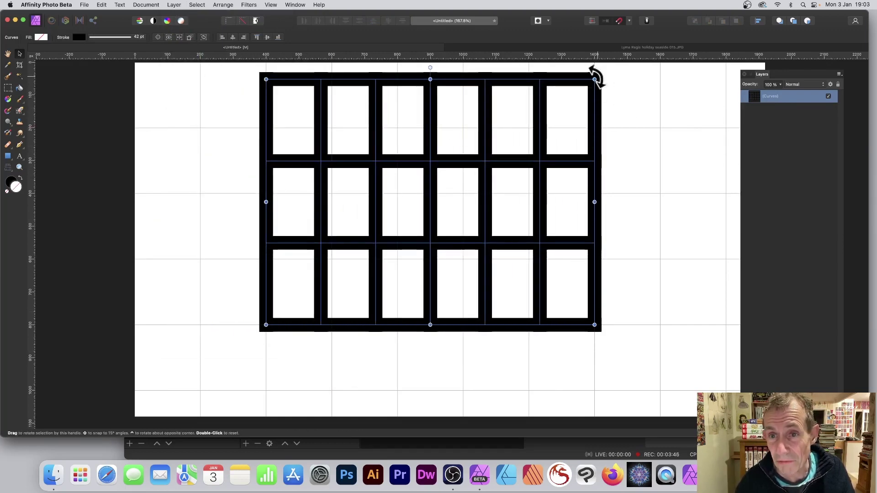
left_click_drag(595, 78, 519, 179)
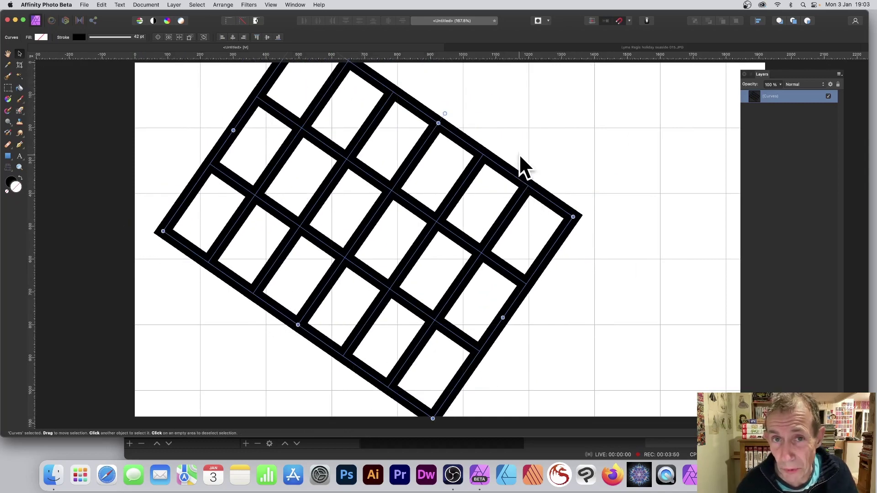